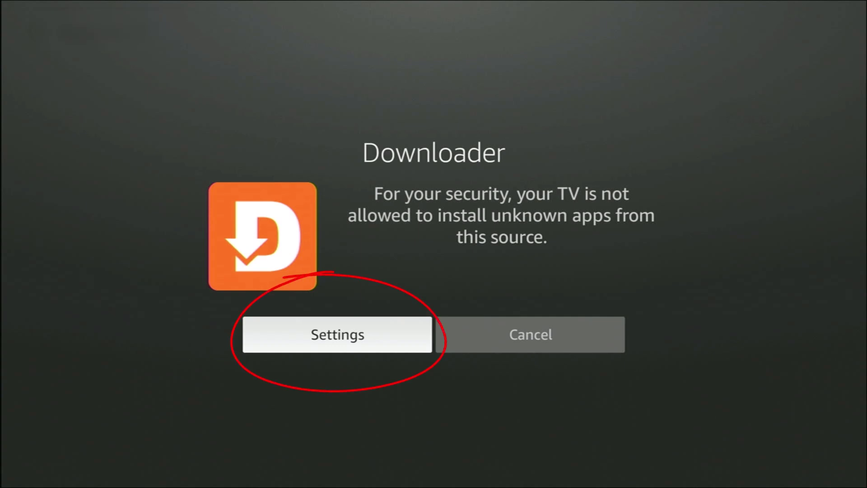
Switch Apps from Unknown Sources on in Settings, confirming Turn On
{"action": "key", "text": "Return"}
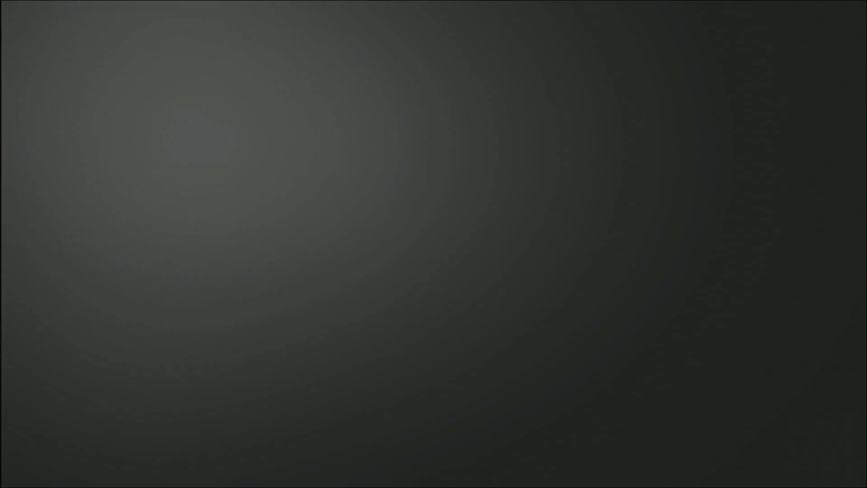
{"action": "key", "text": "Down"}
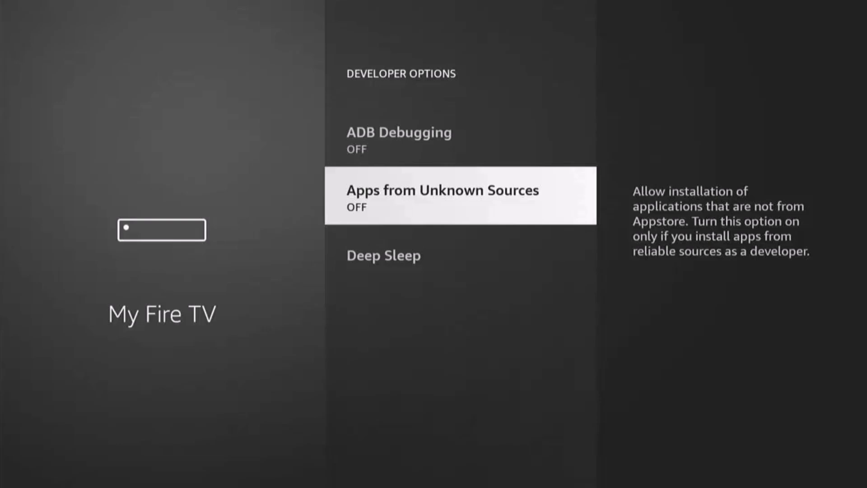
{"action": "key", "text": "Return"}
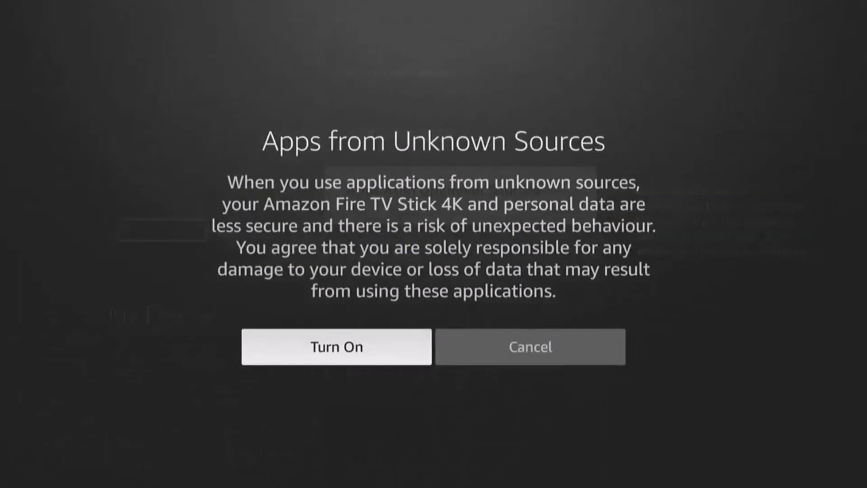
{"action": "key", "text": "Return"}
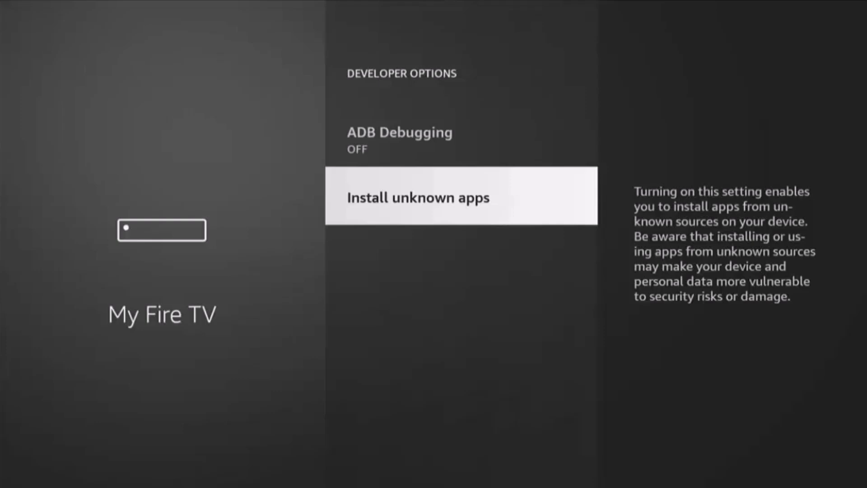
Set Downloader to ON in the Install unknown apps list
{"action": "key", "text": "Return"}
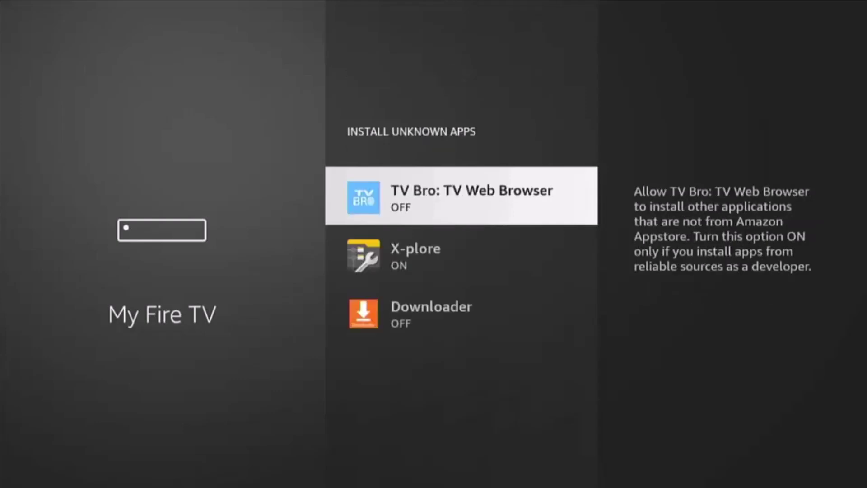
{"action": "key", "text": "Down"}
{"action": "key", "text": "Down"}
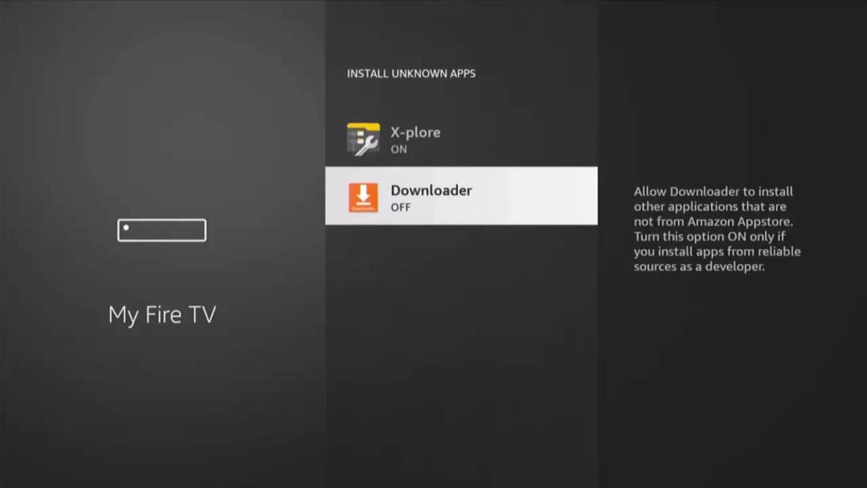
{"action": "key", "text": "Return"}
Back out of settings to the Fire TV Home screen
{"action": "key", "text": "Escape"}
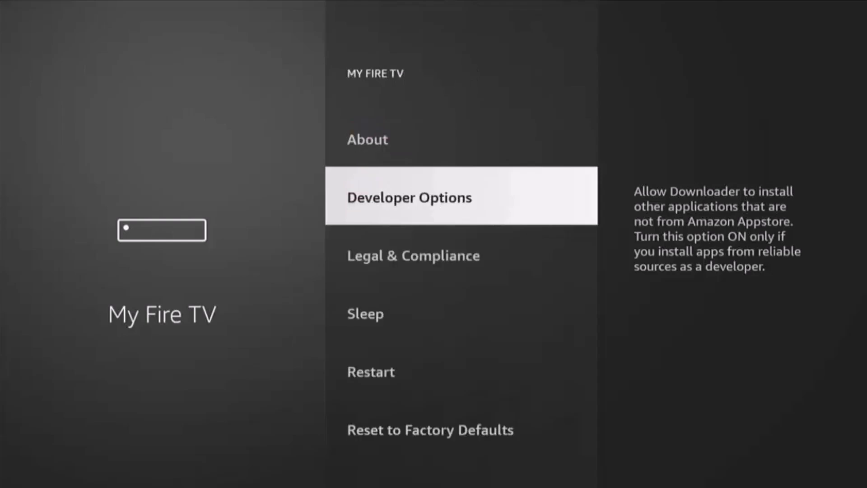
{"action": "key", "text": "Home"}
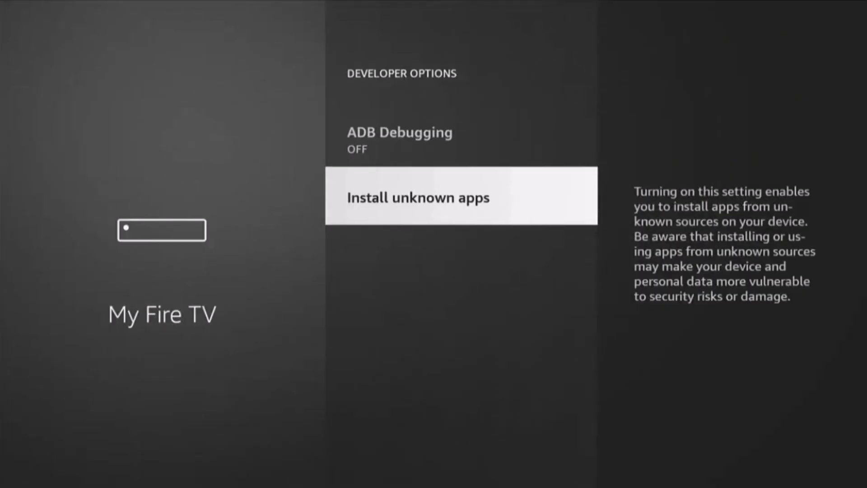
{"action": "key", "text": "Home"}
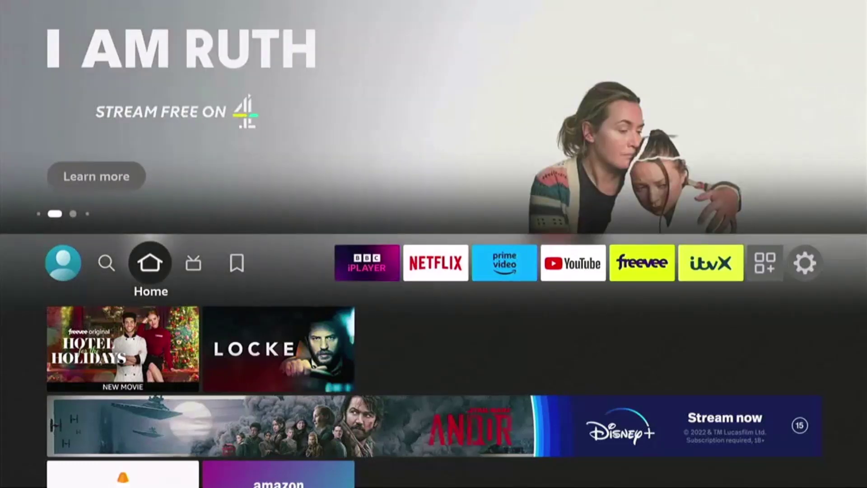
Open the About page under Settings > My Fire TV
{"action": "key", "text": "Right"}
{"action": "key", "text": "Right"}
{"action": "key", "text": "Right"}
{"action": "key", "text": "Right"}
{"action": "key", "text": "Right"}
{"action": "key", "text": "Right"}
{"action": "key", "text": "Right"}
{"action": "key", "text": "Right"}
{"action": "key", "text": "Right"}
{"action": "key", "text": "Right"}
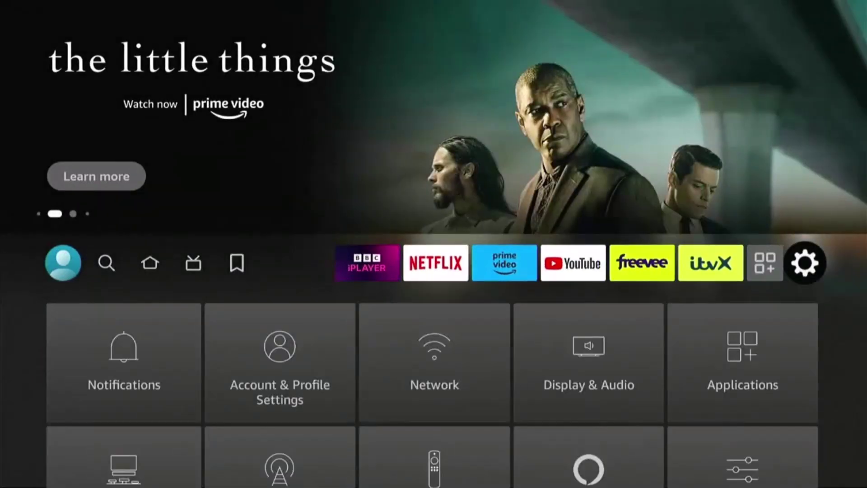
{"action": "key", "text": "Down"}
{"action": "key", "text": "Down"}
{"action": "key", "text": "Down"}
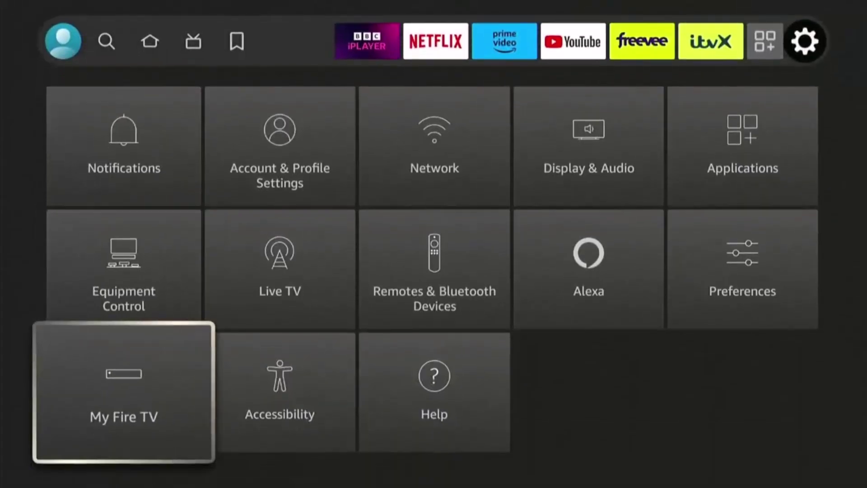
{"action": "key", "text": "Return"}
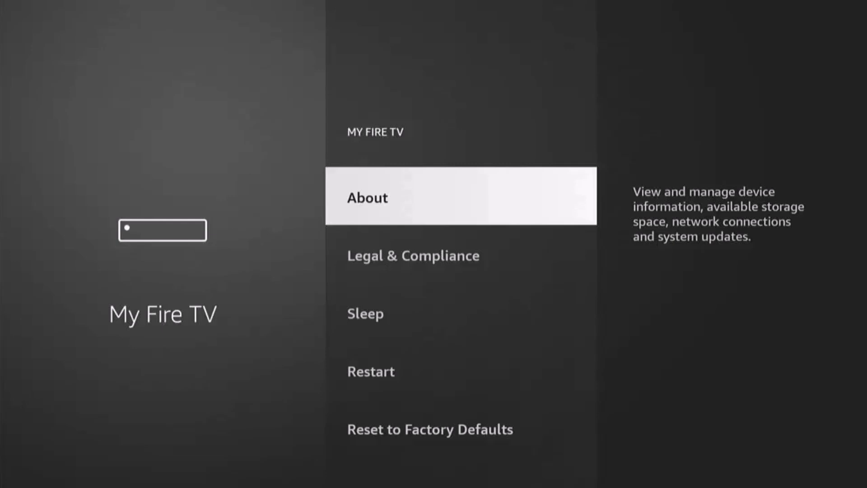
{"action": "key", "text": "Return"}
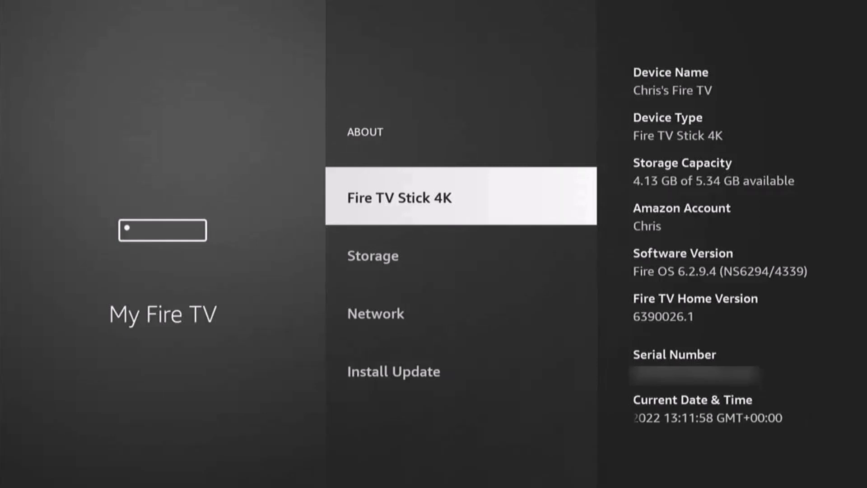
Select Fire TV Stick 4K repeatedly to enable developer mode, then return to My Fire TV
{"action": "key", "text": "Return"}
{"action": "key", "text": "Return"}
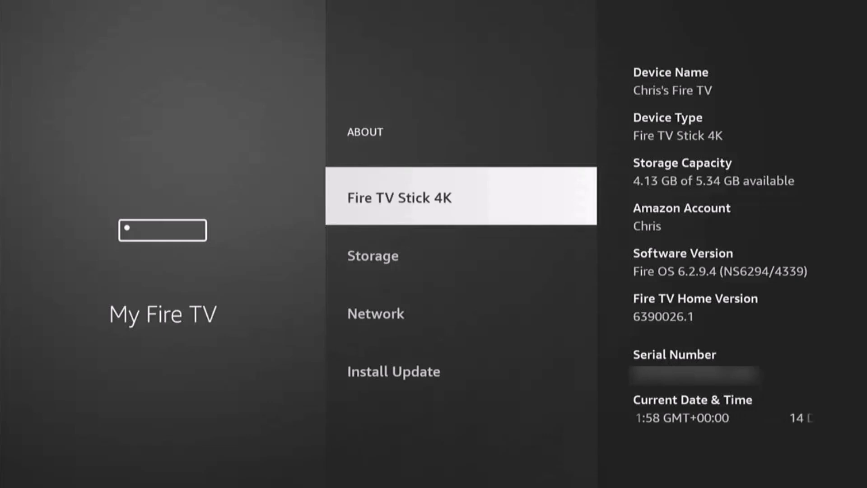
{"action": "key", "text": "Return"}
{"action": "key", "text": "Return"}
{"action": "key", "text": "Return"}
{"action": "key", "text": "Return"}
{"action": "key", "text": "Return"}
{"action": "key", "text": "Return"}
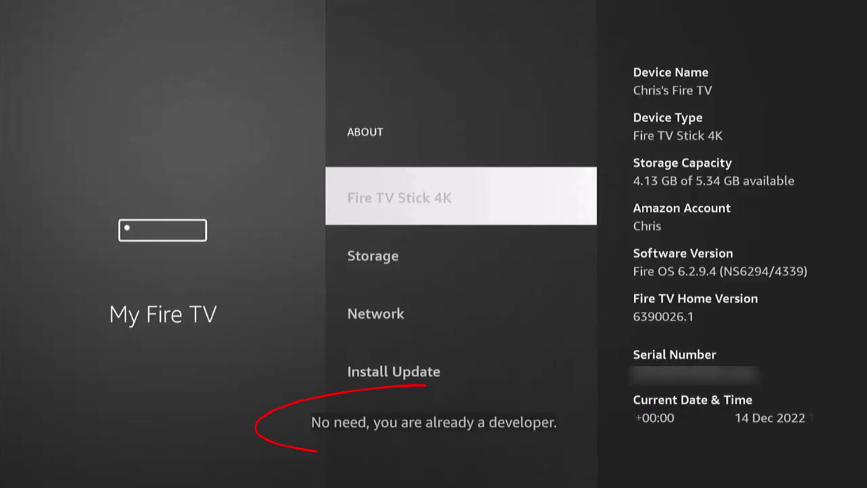
{"action": "key", "text": "Return"}
{"action": "key", "text": "Return"}
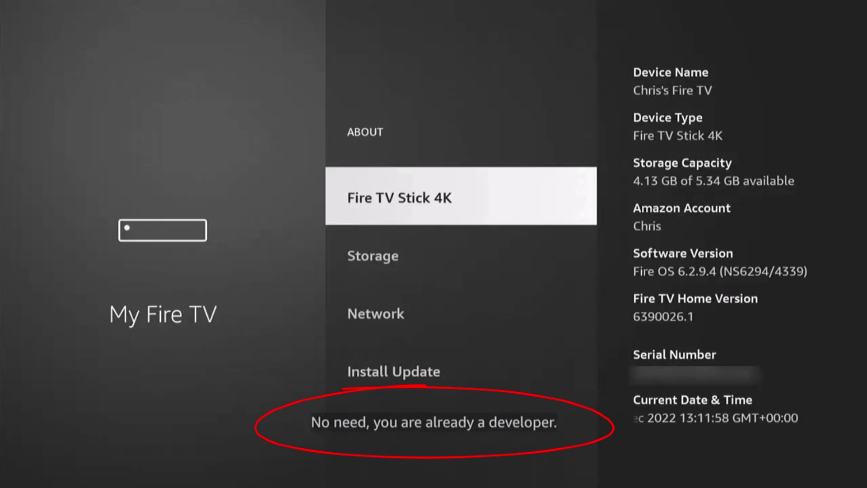
{"action": "key", "text": "Escape"}
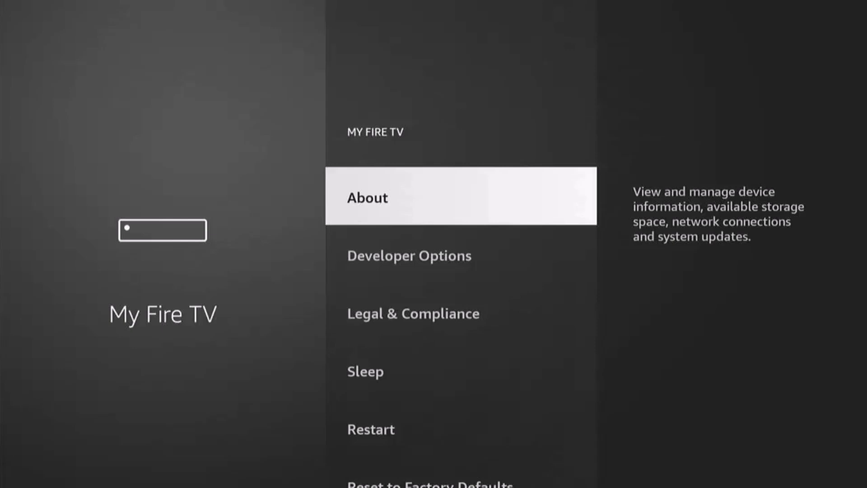
In Developer Options, turn on Apps from Unknown Sources and confirm Turn On
{"action": "key", "text": "Down"}
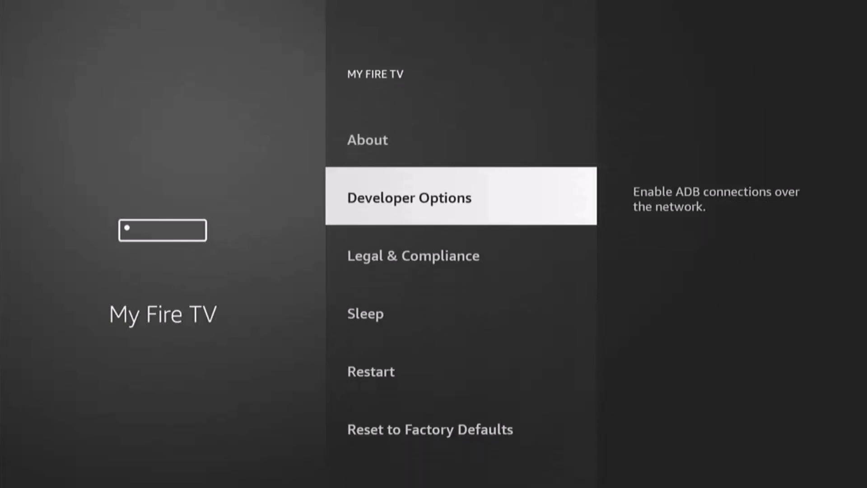
{"action": "key", "text": "Return"}
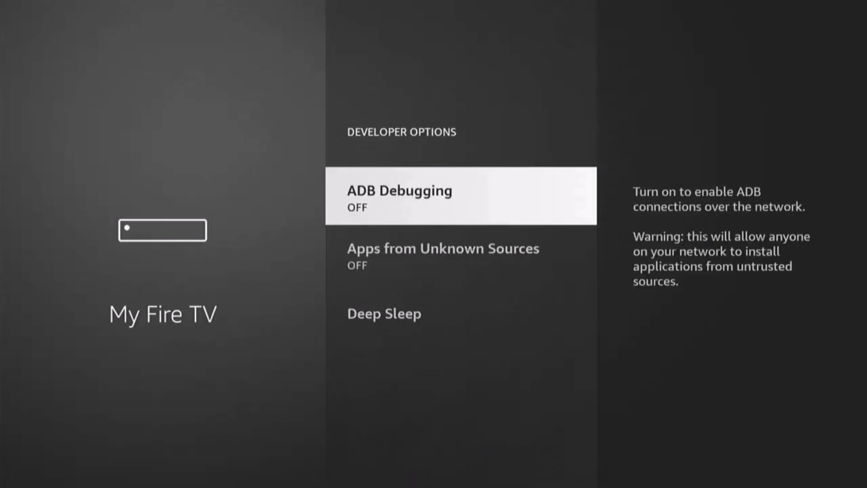
{"action": "key", "text": "Down"}
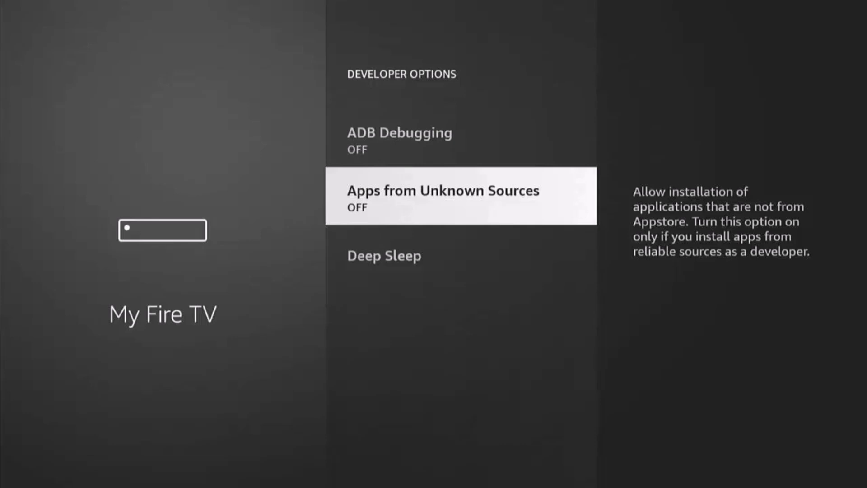
{"action": "key", "text": "Return"}
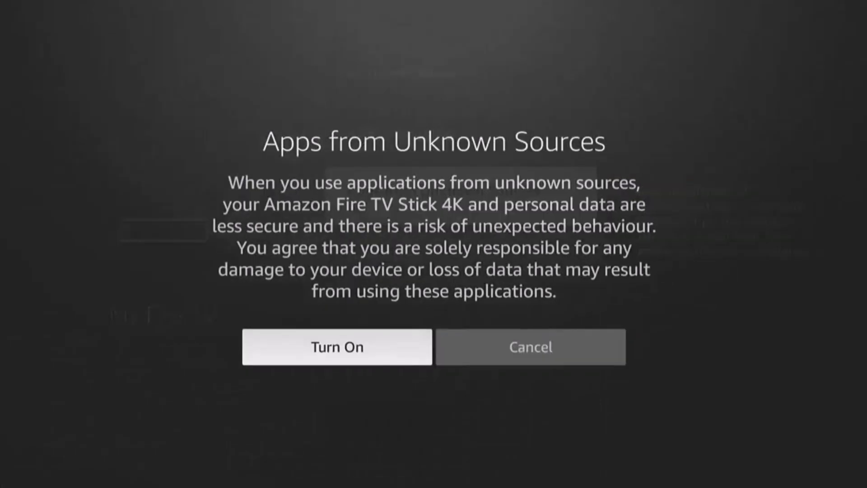
{"action": "key", "text": "Return"}
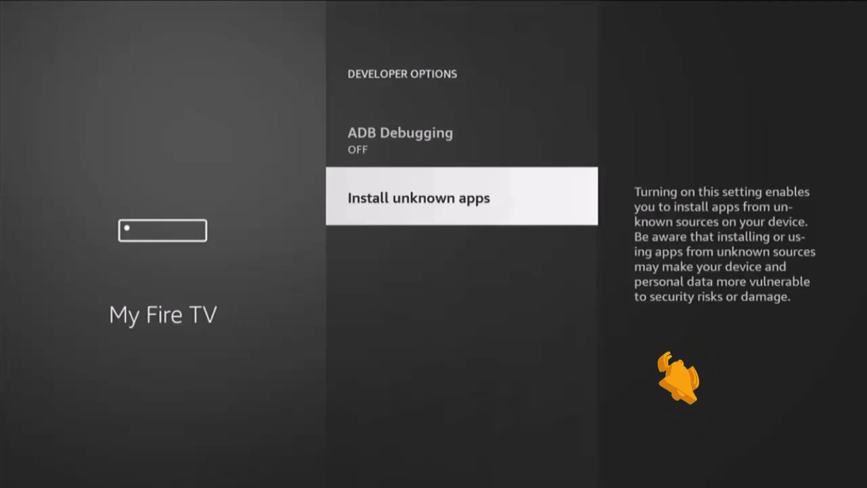
Set Downloader to ON in the Install unknown apps list
{"action": "key", "text": "Return"}
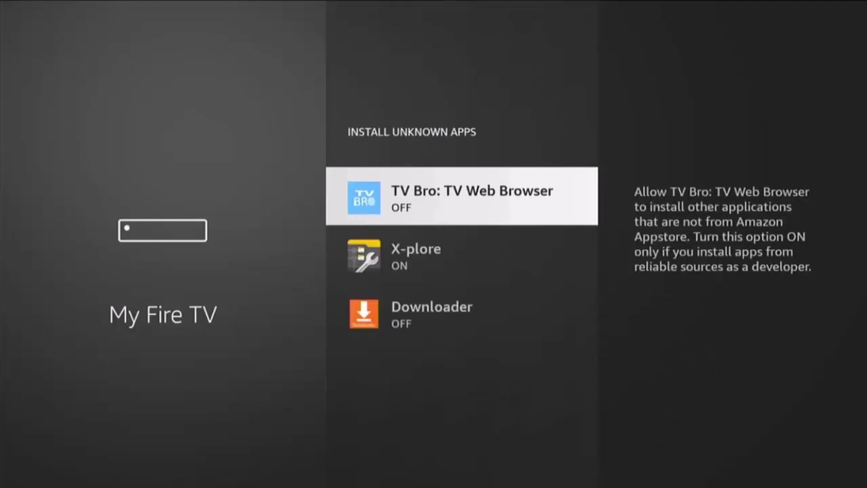
{"action": "key", "text": "Down"}
{"action": "key", "text": "Down"}
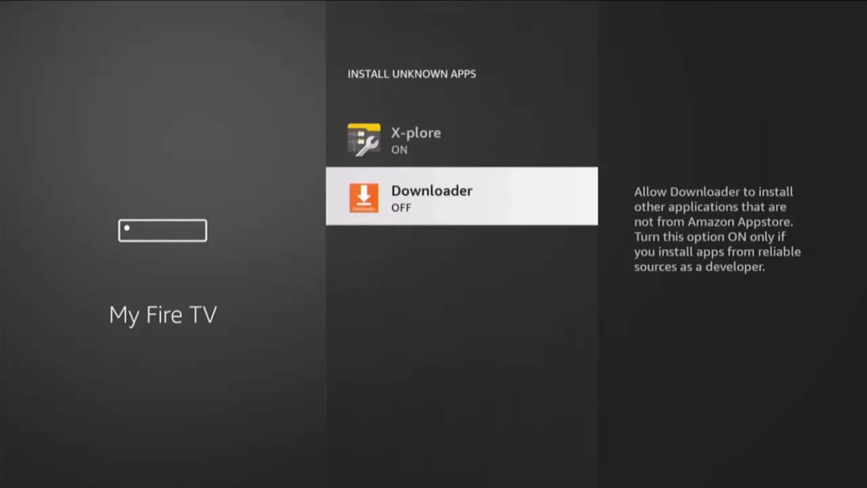
{"action": "key", "text": "Return"}
Return to Downloader and choose Install for the downloaded APK
{"action": "key", "text": "Escape"}
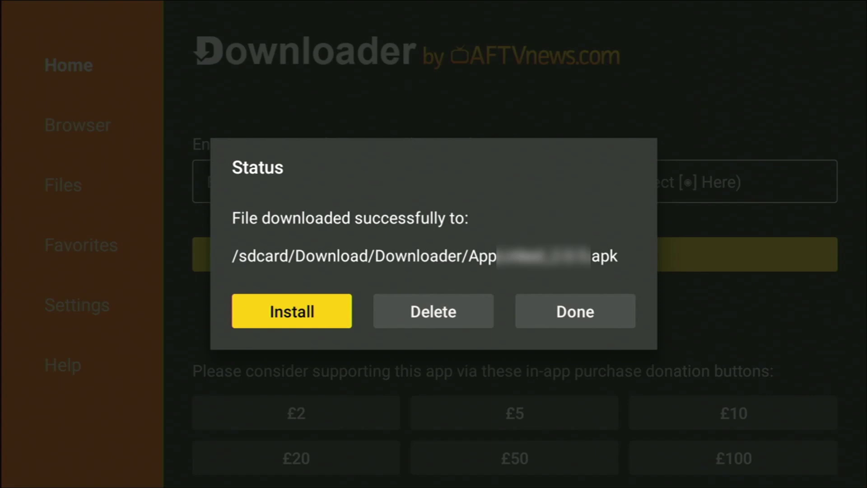
{"action": "key", "text": "Return"}
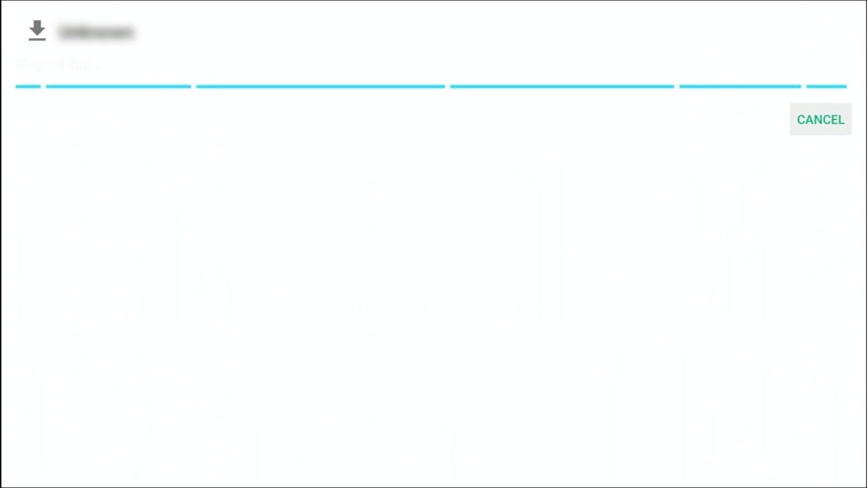
{"action": "key", "text": "Right"}
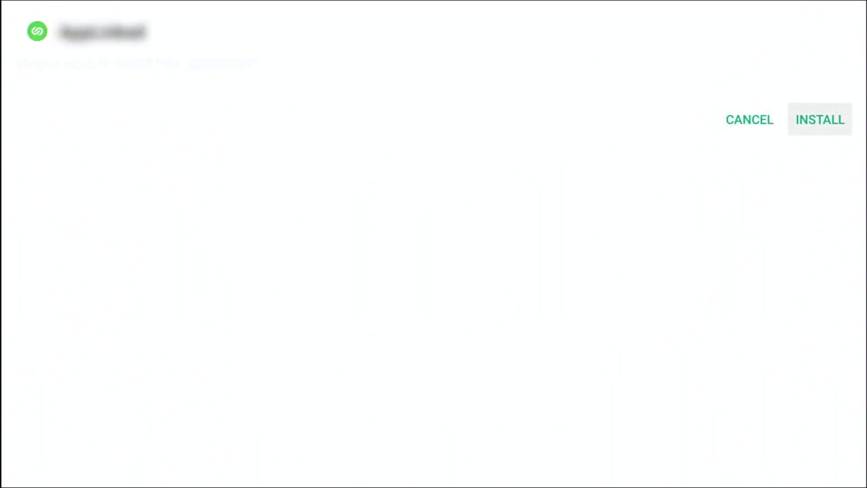
Select INSTALL on the package installer prompt
{"action": "key", "text": "Return"}
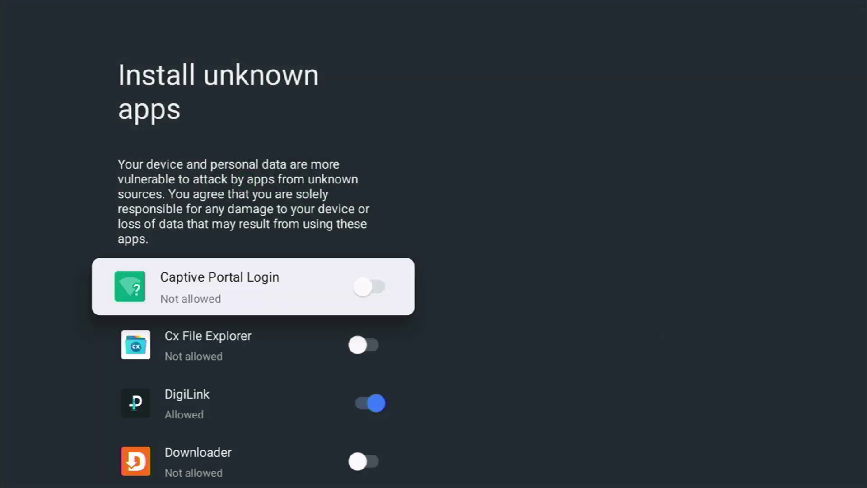
Allow Downloader to install unknown apps and confirm Install in the installer dialog
{"action": "key", "text": "Down"}
{"action": "key", "text": "Down"}
{"action": "key", "text": "Down"}
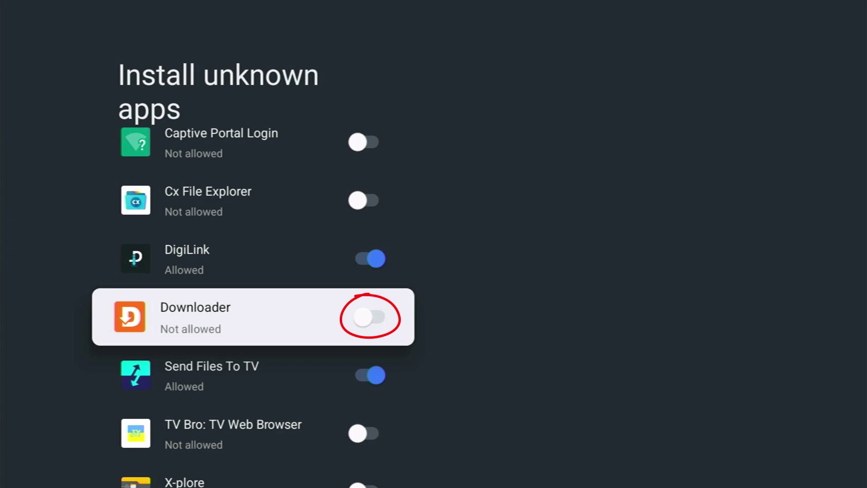
{"action": "key", "text": "Return"}
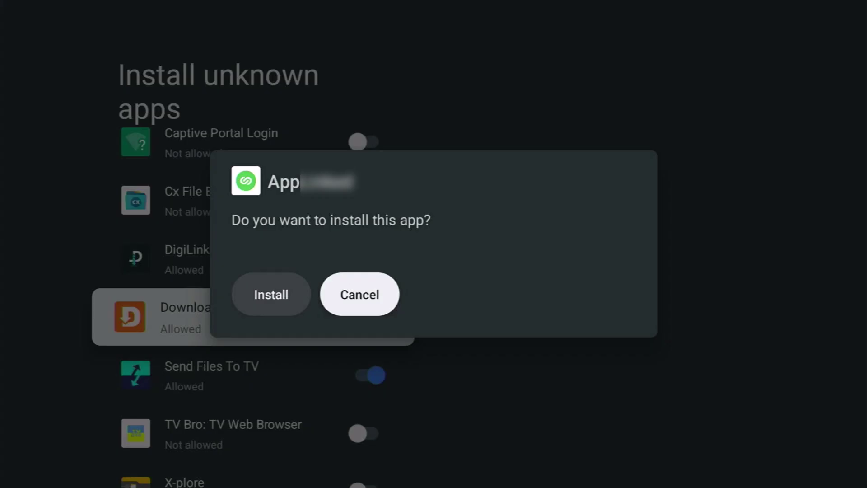
{"action": "key", "text": "Left"}
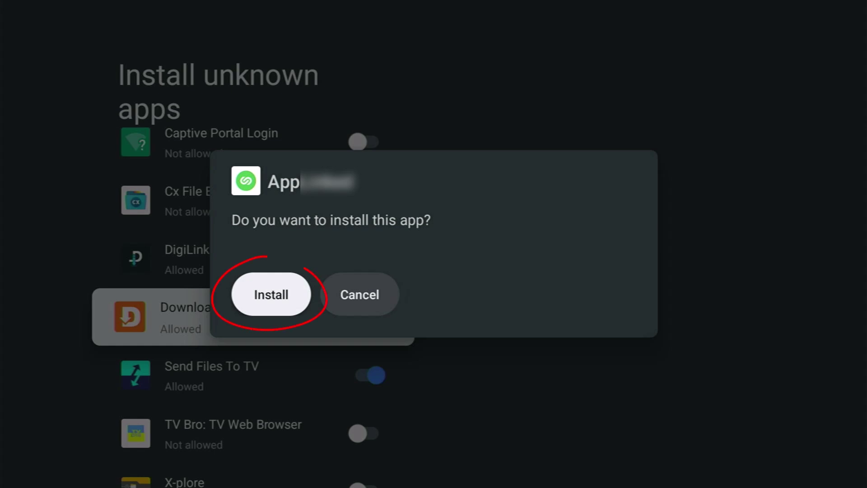
{"action": "key", "text": "Return"}
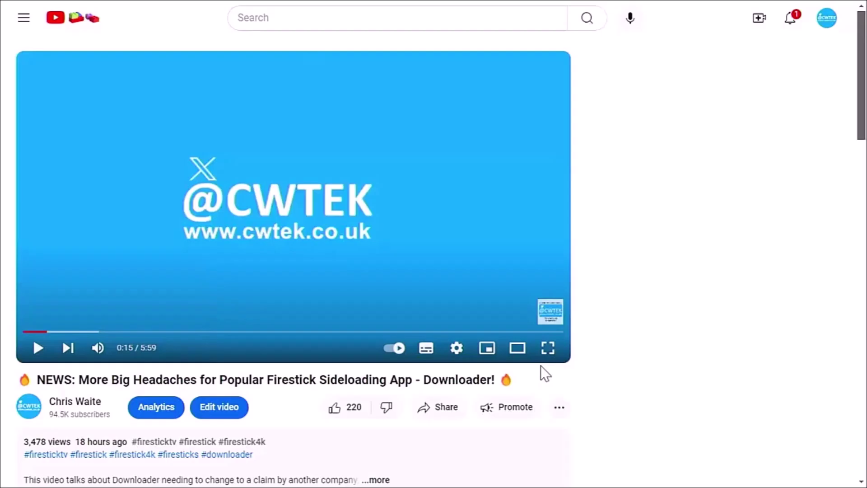
Preview a £75.00 Super Thanks amount, then close the panel without buying
{"action": "left_click", "coordinate": [559, 408]}
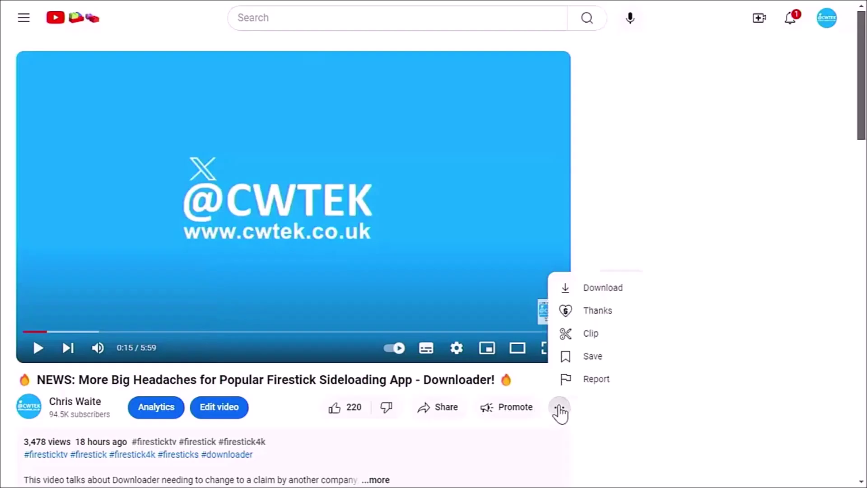
{"action": "left_click", "coordinate": [598, 311]}
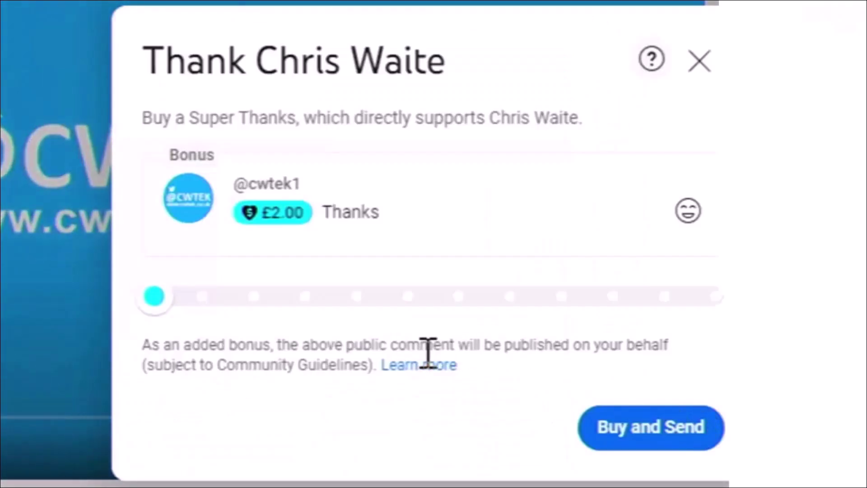
{"action": "left_click_drag", "start_coordinate": [151, 294], "coordinate": [502, 304]}
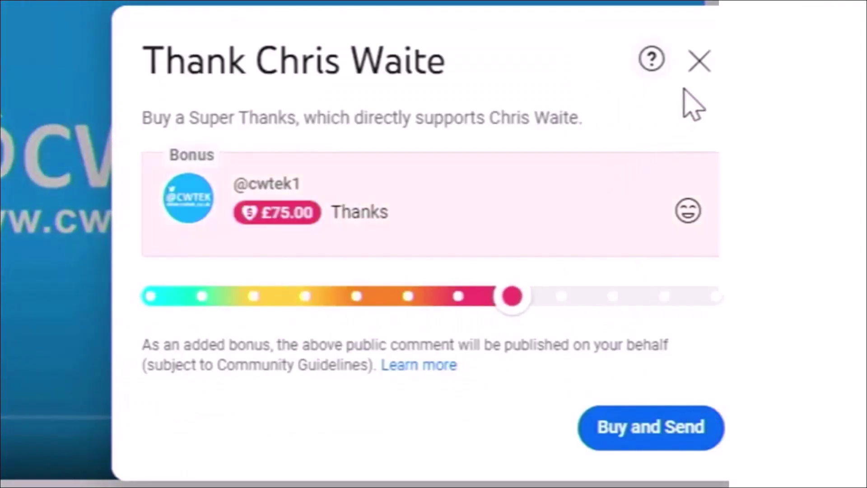
{"action": "left_click", "coordinate": [696, 64]}
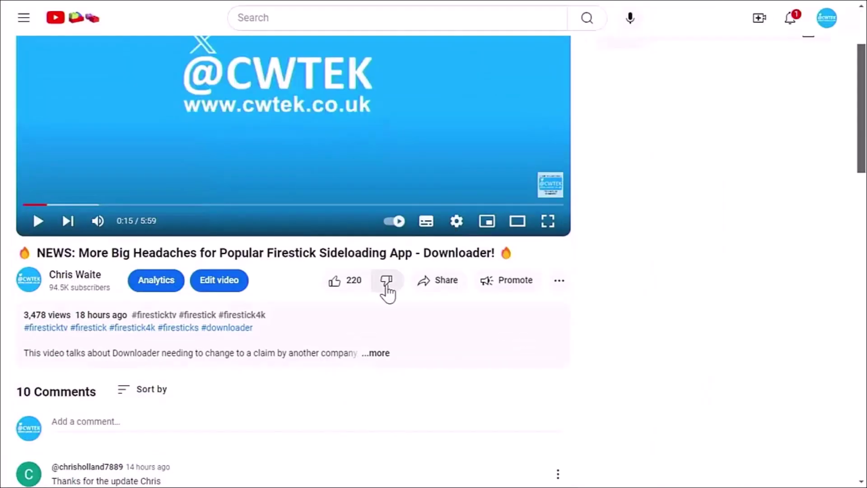
Expand the video's full description and scroll through it
{"action": "left_click", "coordinate": [379, 357]}
{"action": "scroll", "coordinate": [382, 353], "scroll_direction": "down", "scroll_amount": 4}
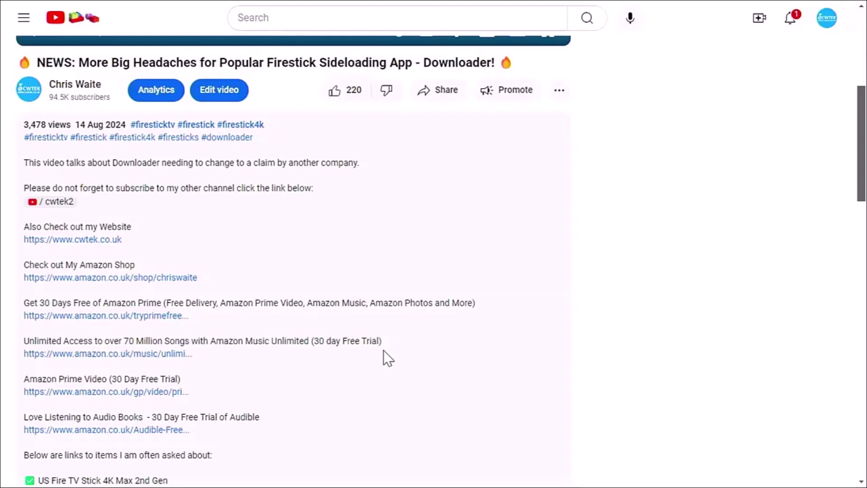
{"action": "scroll", "coordinate": [383, 351], "scroll_direction": "down", "scroll_amount": 4}
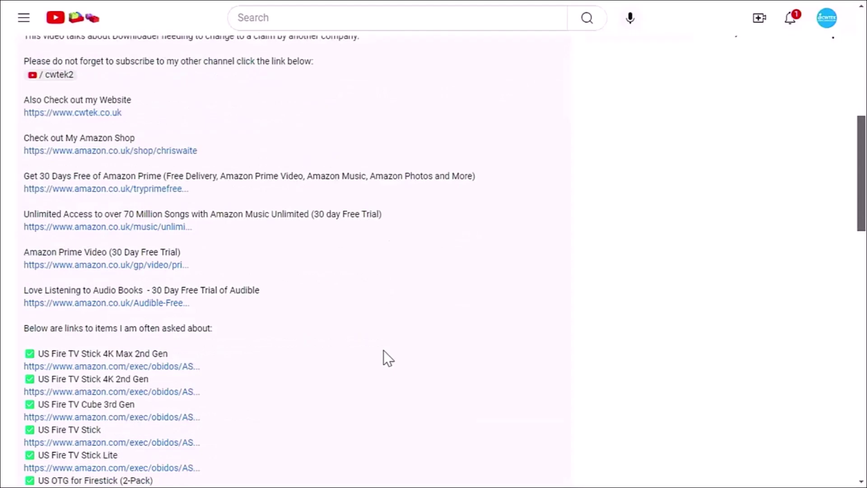
{"action": "scroll", "coordinate": [383, 351], "scroll_direction": "up", "scroll_amount": 3}
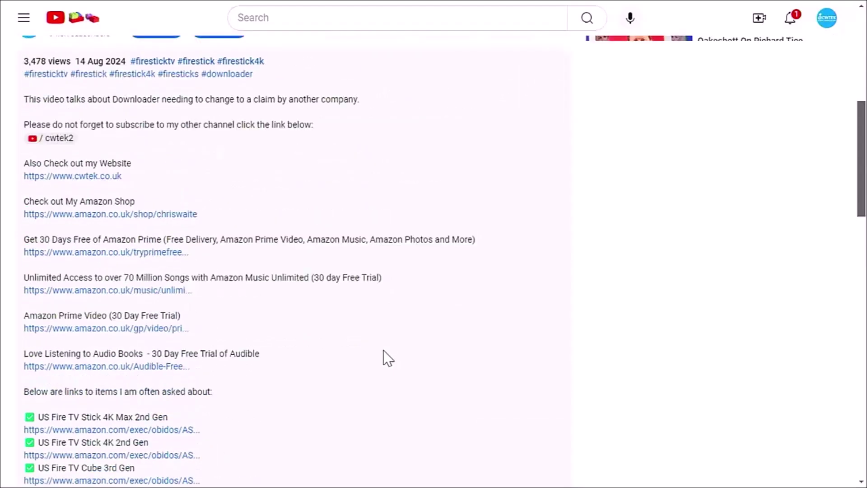
{"action": "scroll", "coordinate": [383, 350], "scroll_direction": "up", "scroll_amount": 6}
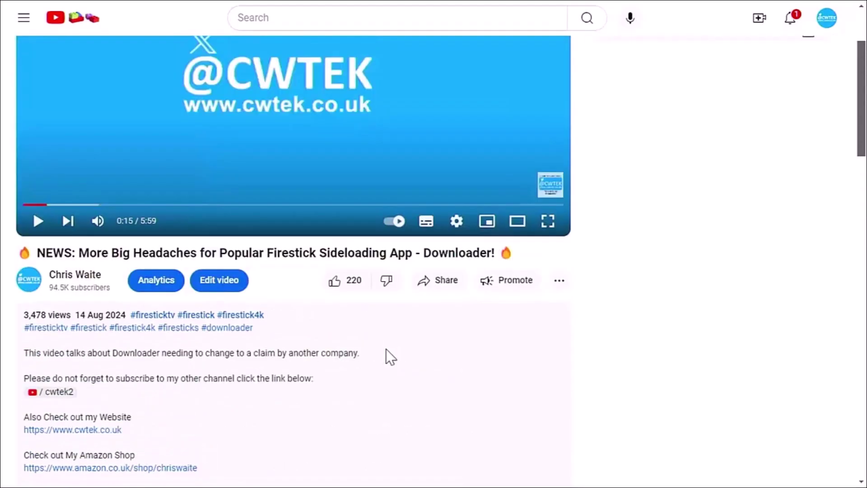
Preview a £15.00 Super Thanks amount, then close the panel without buying
{"action": "left_click", "coordinate": [558, 282]}
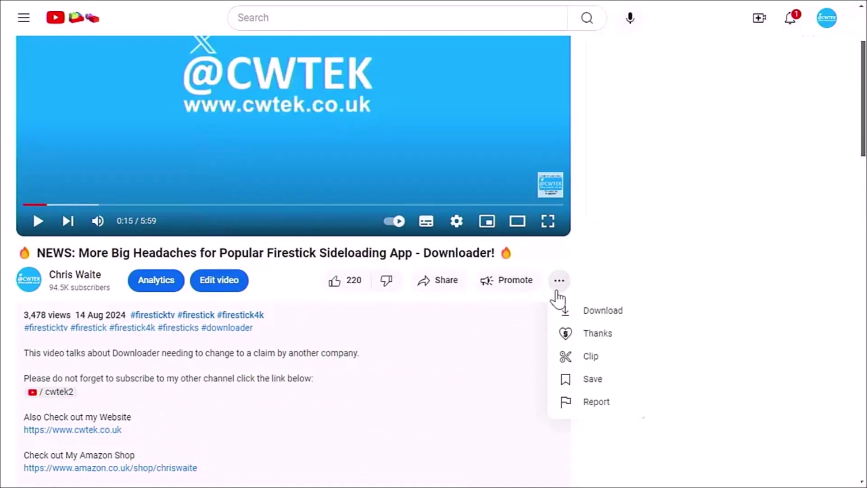
{"action": "left_click", "coordinate": [582, 343]}
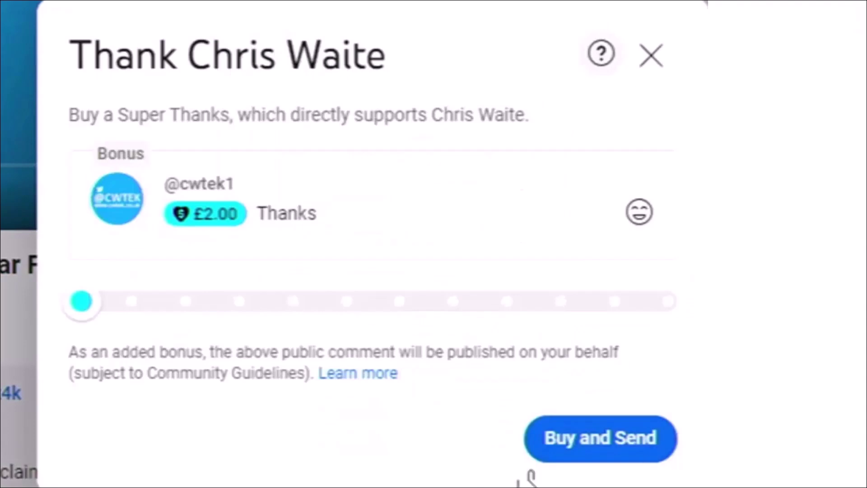
{"action": "left_click_drag", "start_coordinate": [90, 306], "coordinate": [267, 304]}
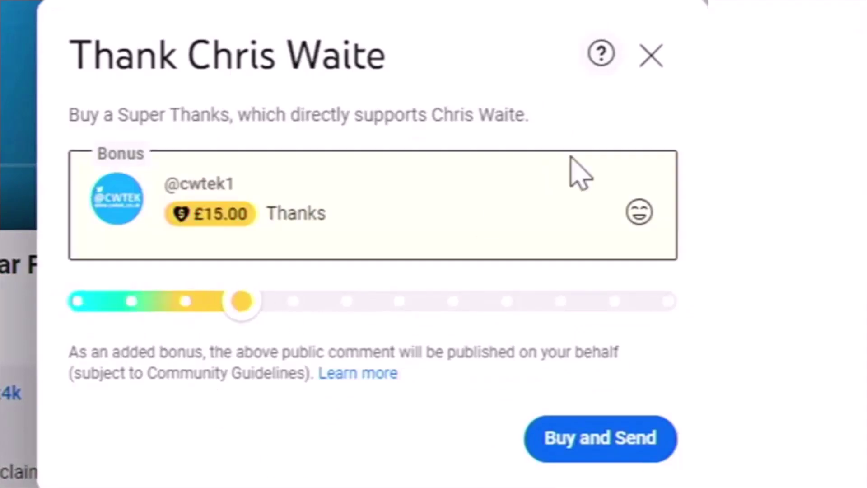
{"action": "left_click", "coordinate": [652, 56]}
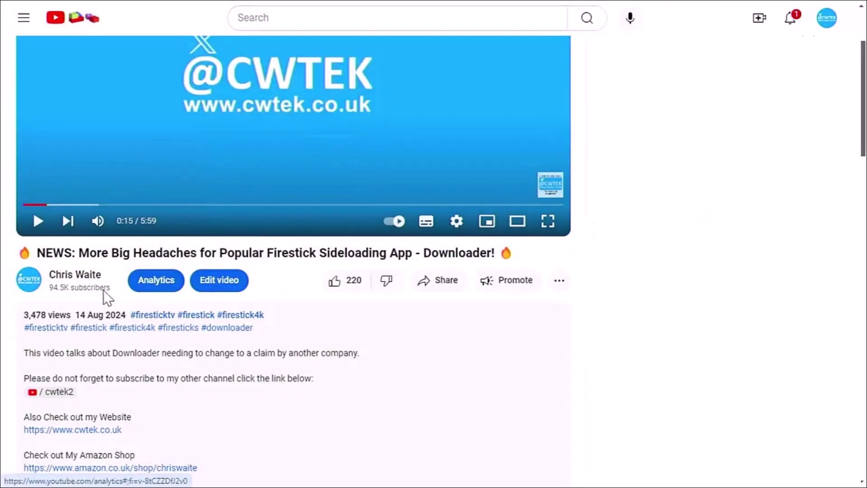
{"action": "left_click", "coordinate": [37, 290]}
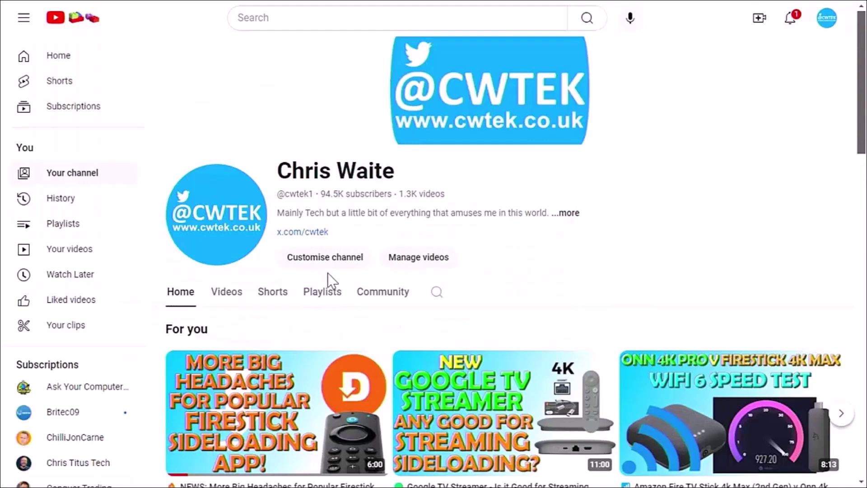
{"action": "scroll", "coordinate": [469, 282], "scroll_direction": "down", "scroll_amount": 1}
{"action": "scroll", "coordinate": [469, 282], "scroll_direction": "down", "scroll_amount": 5}
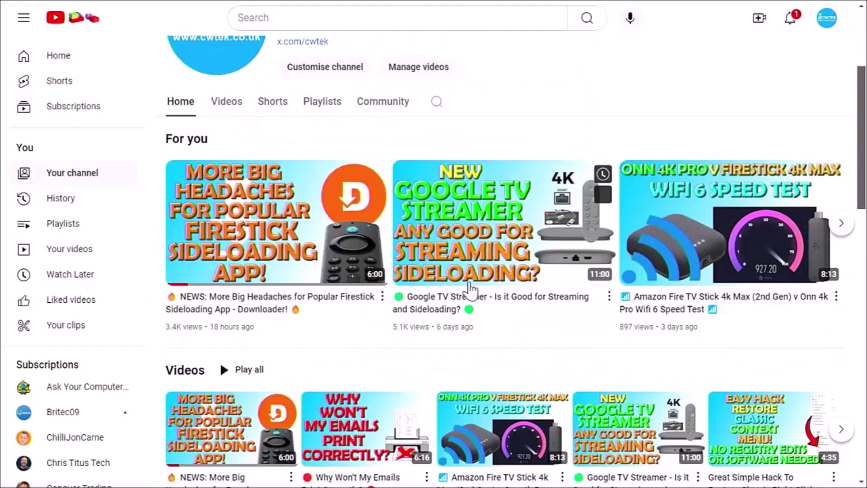
{"action": "scroll", "coordinate": [469, 289], "scroll_direction": "down", "scroll_amount": 4}
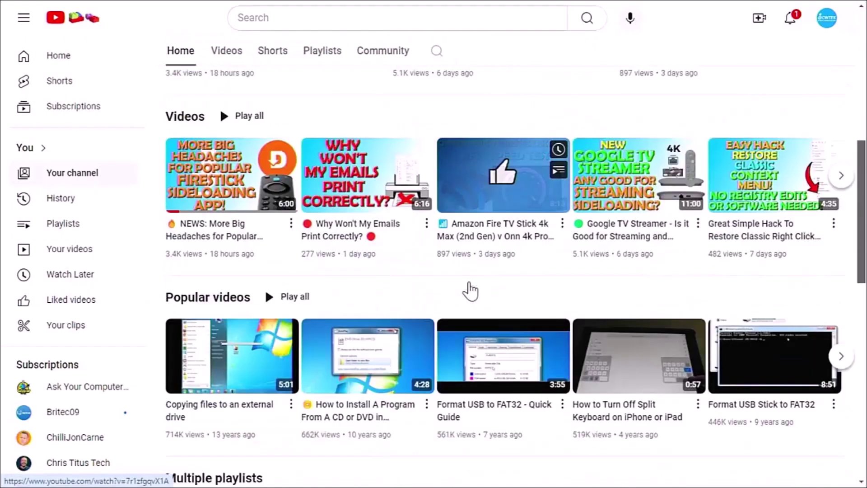
{"action": "scroll", "coordinate": [470, 289], "scroll_direction": "down", "scroll_amount": 2}
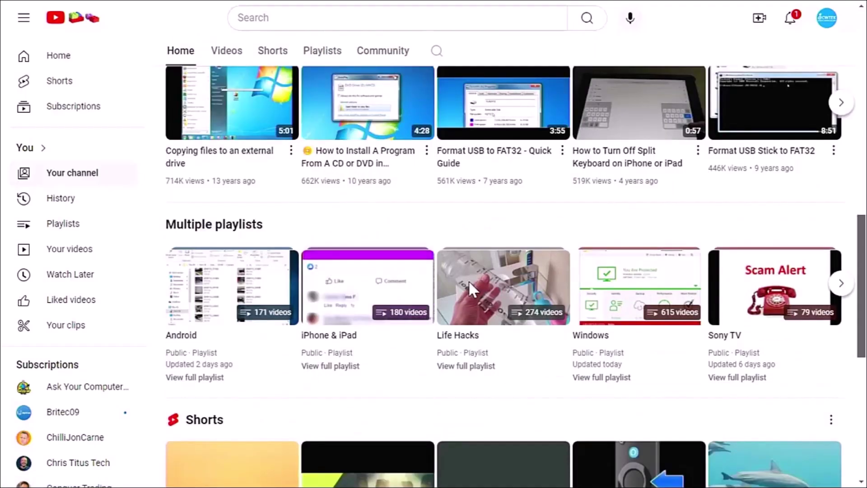
{"action": "scroll", "coordinate": [469, 291], "scroll_direction": "down", "scroll_amount": 2}
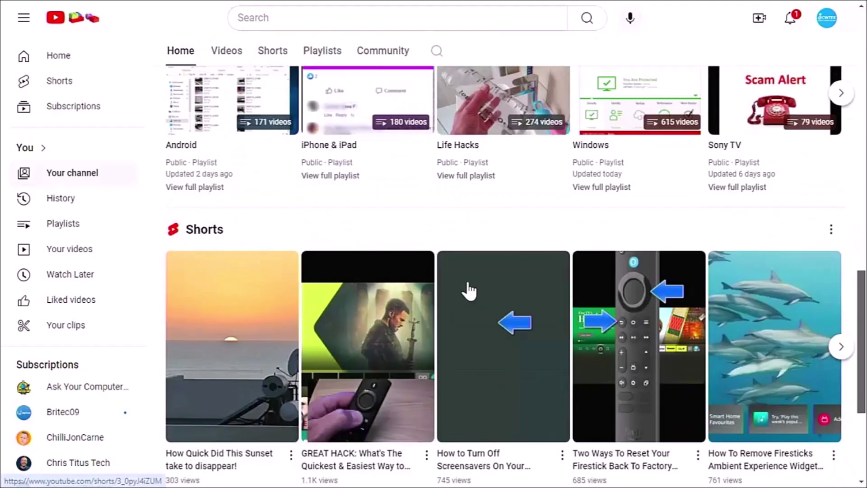
{"action": "scroll", "coordinate": [469, 292], "scroll_direction": "down", "scroll_amount": 4}
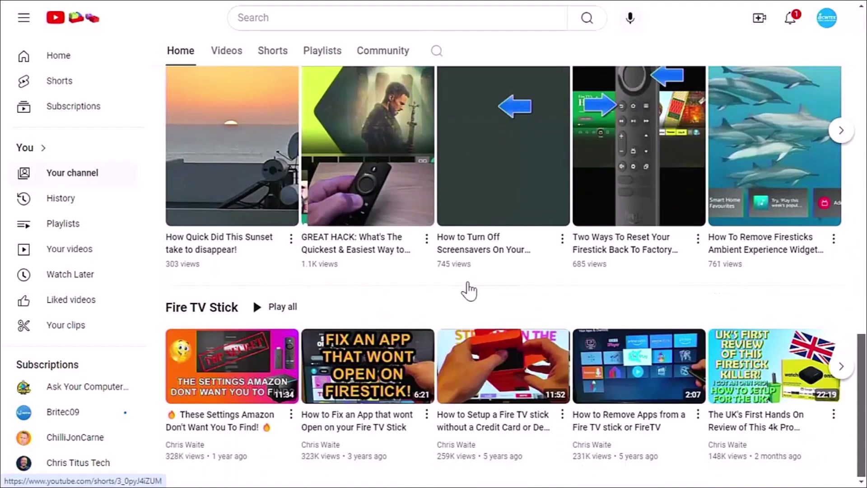
{"action": "scroll", "coordinate": [468, 288], "scroll_direction": "up", "scroll_amount": 4}
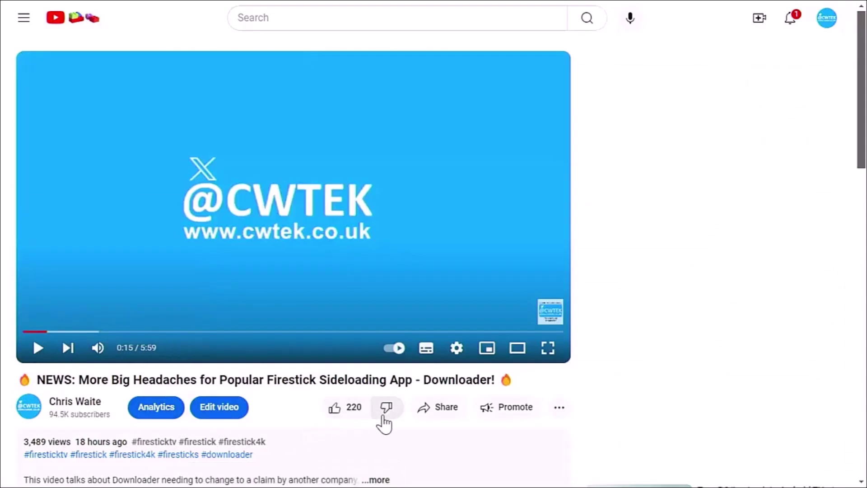
Open the Share dialog for the Downloader news video
{"action": "left_click", "coordinate": [416, 412]}
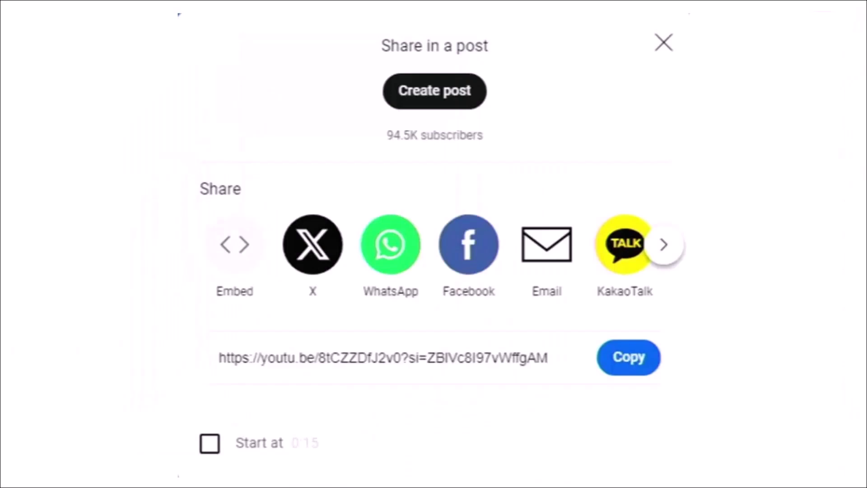